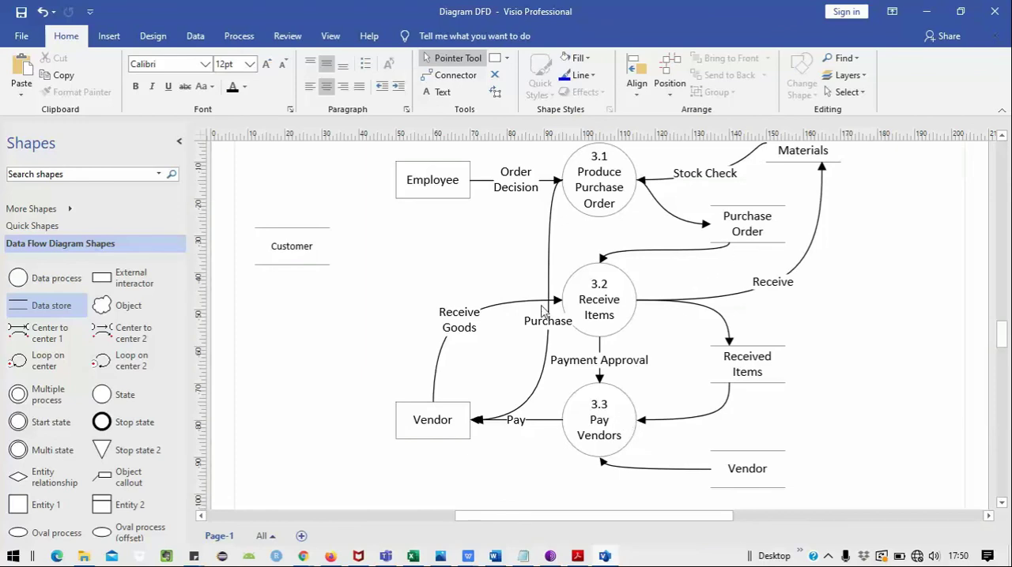
Step: Connect the Purchase Order data store to the 3.3 Pay Vendors process with a curved connector
click(451, 75)
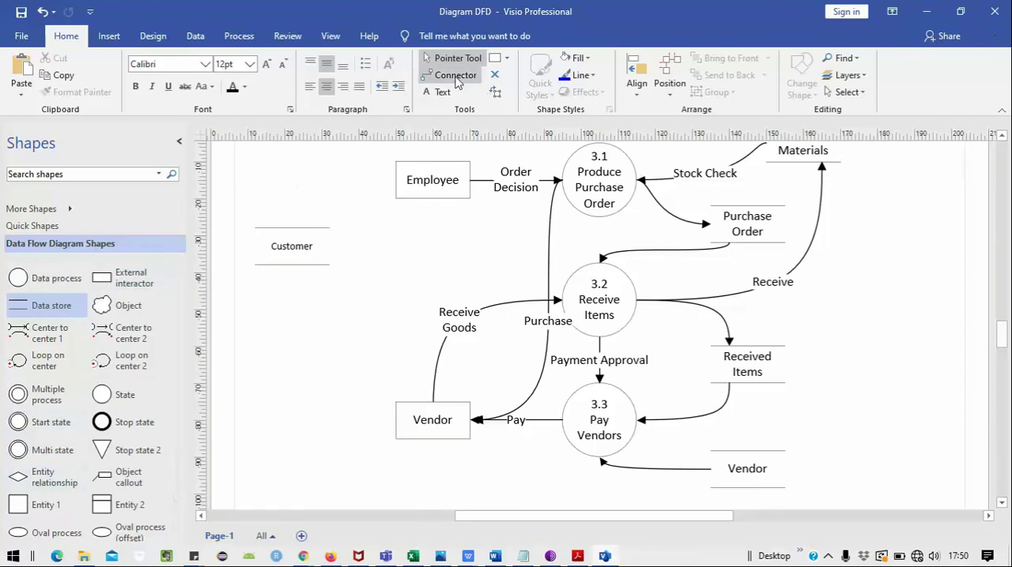
drag(747, 244, 615, 396)
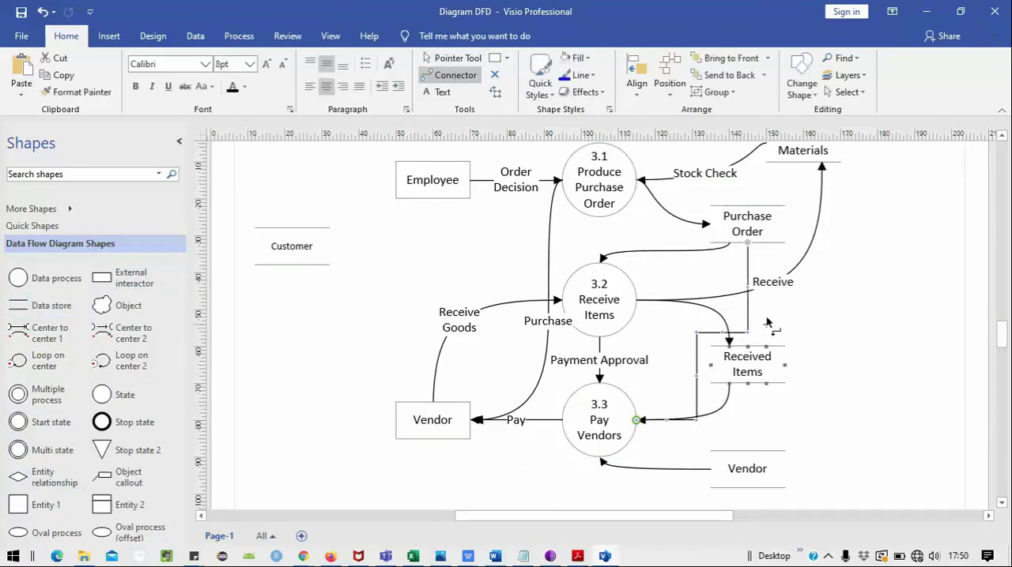
right_click(749, 316)
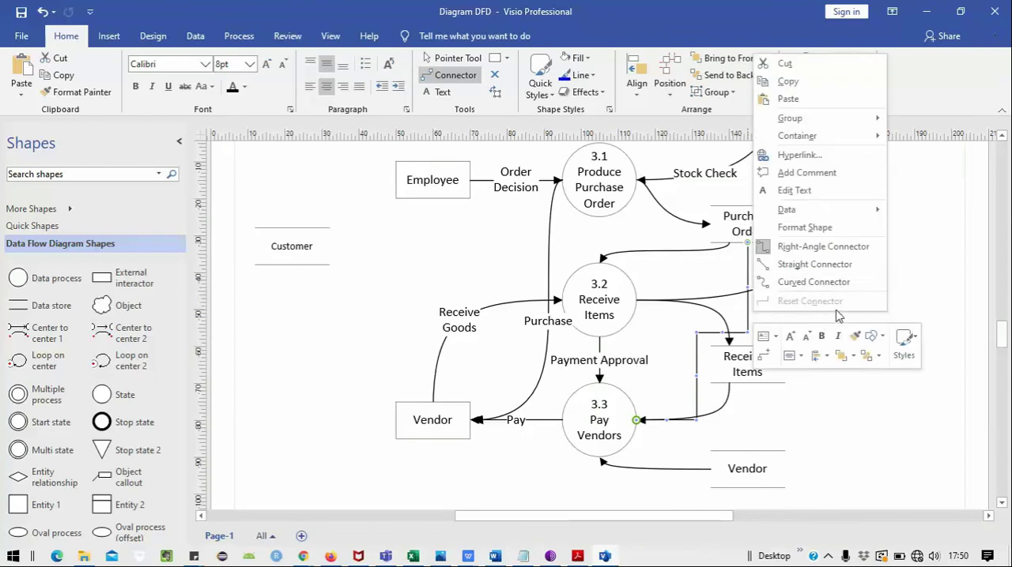
click(835, 285)
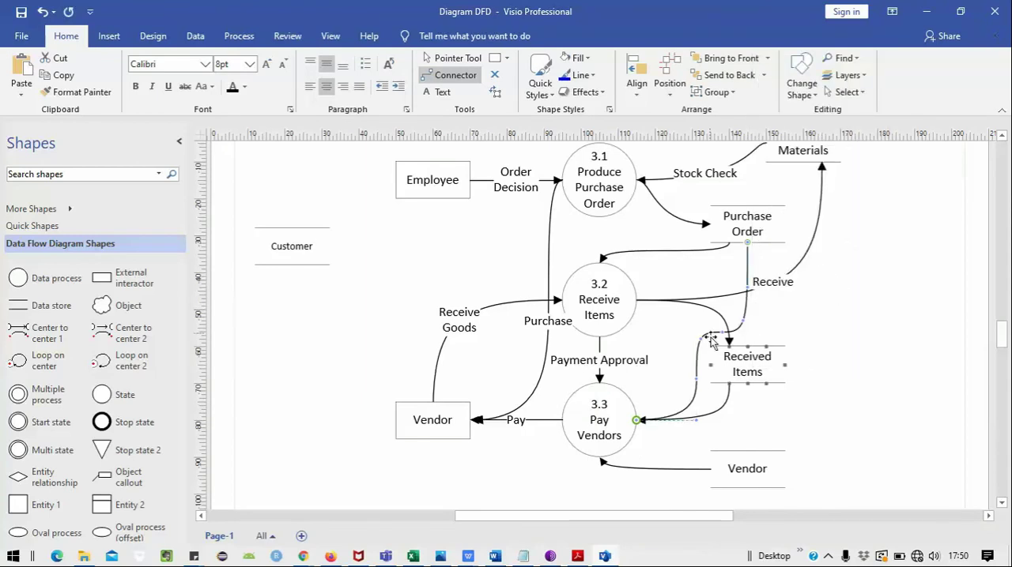
Step: Label the connector from Purchase Order to Pay Vendors "Check PO" and set its text size to 10 pt
double_click(748, 314)
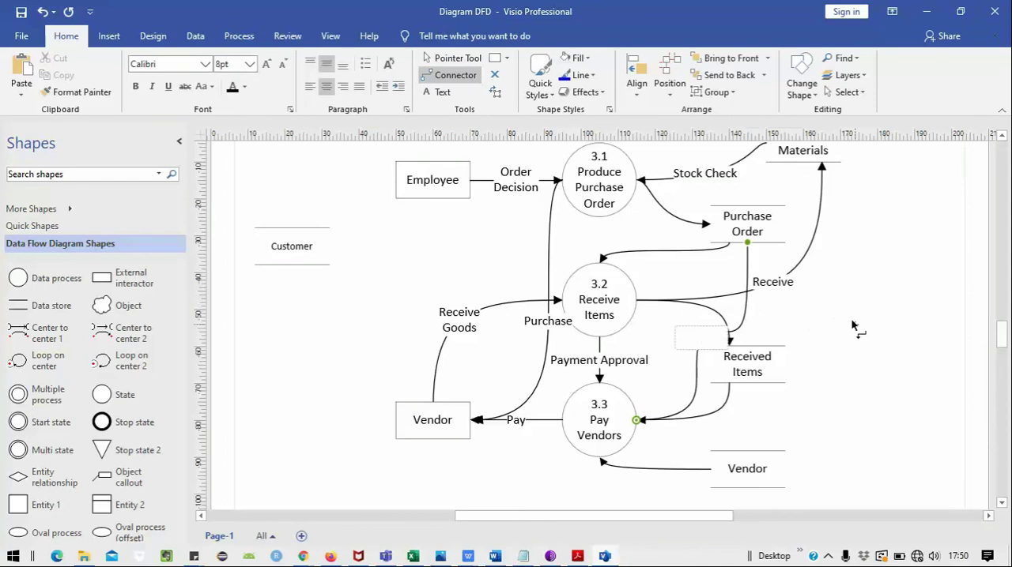
text(Check PO)
click(901, 281)
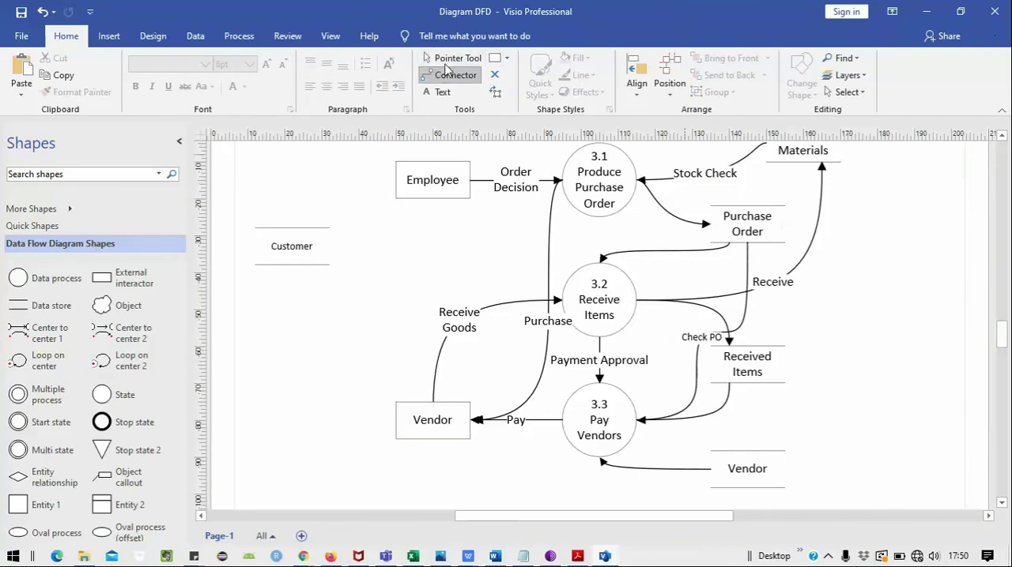
click(452, 58)
click(698, 339)
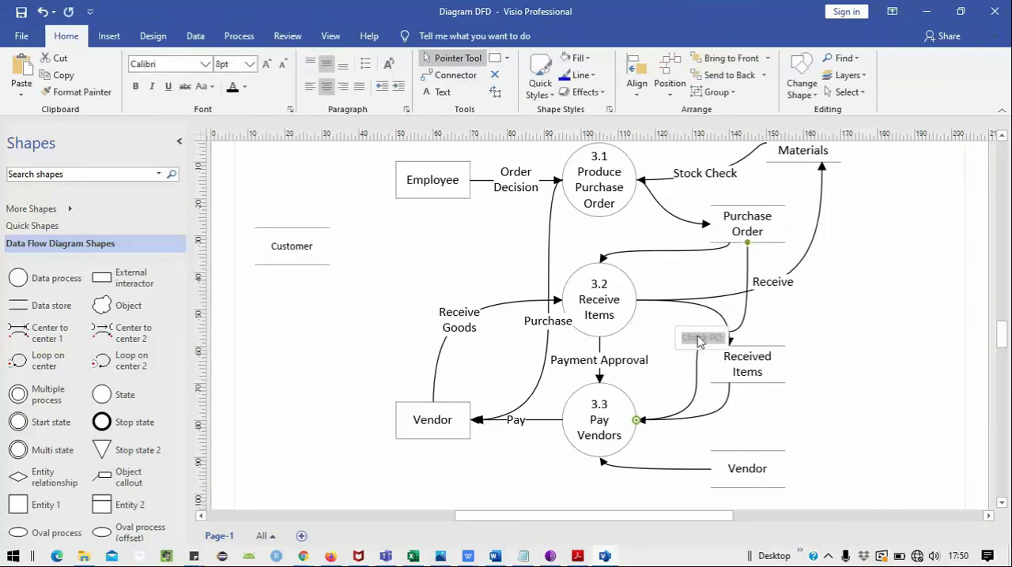
click(264, 67)
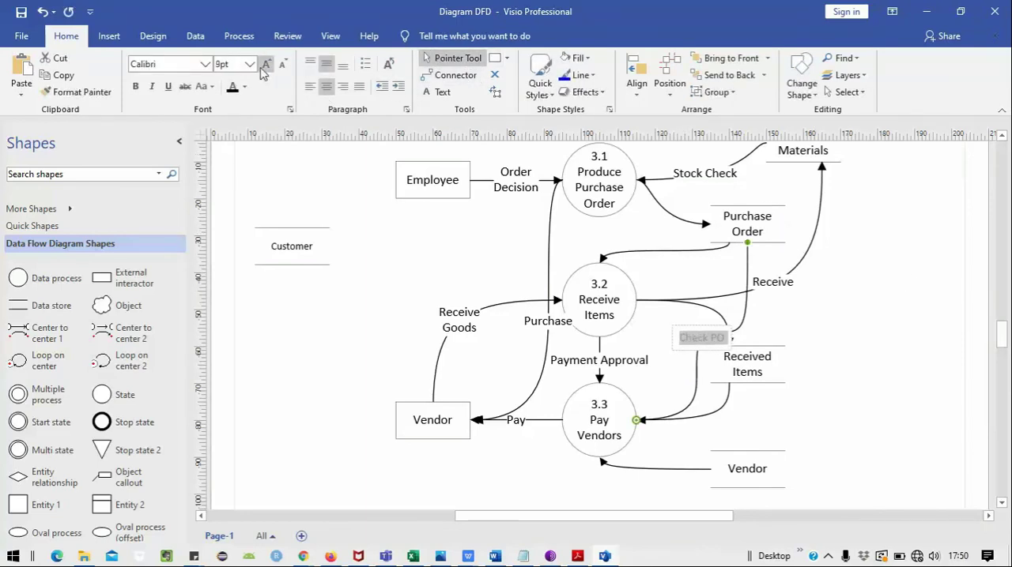
click(264, 66)
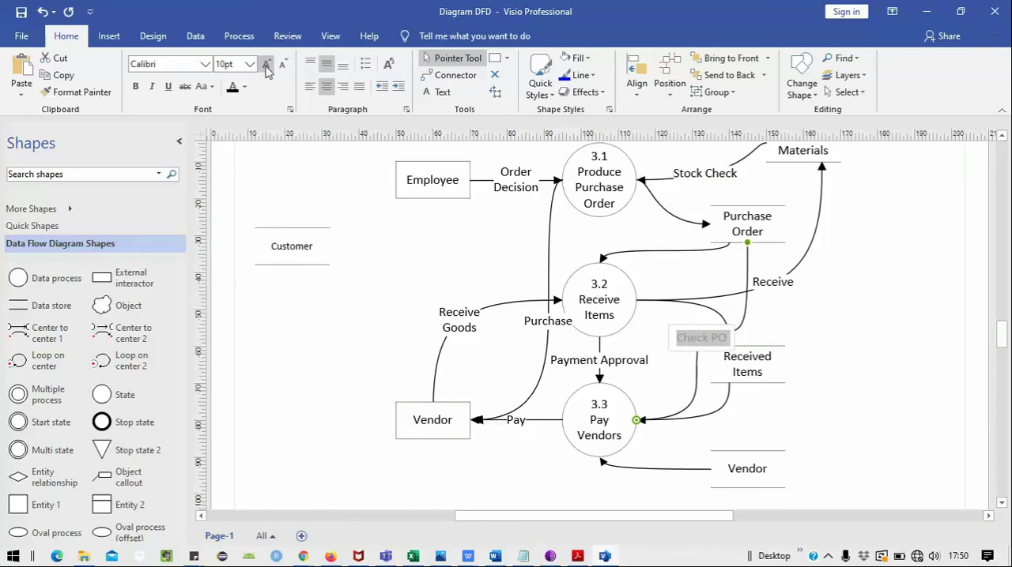
click(809, 317)
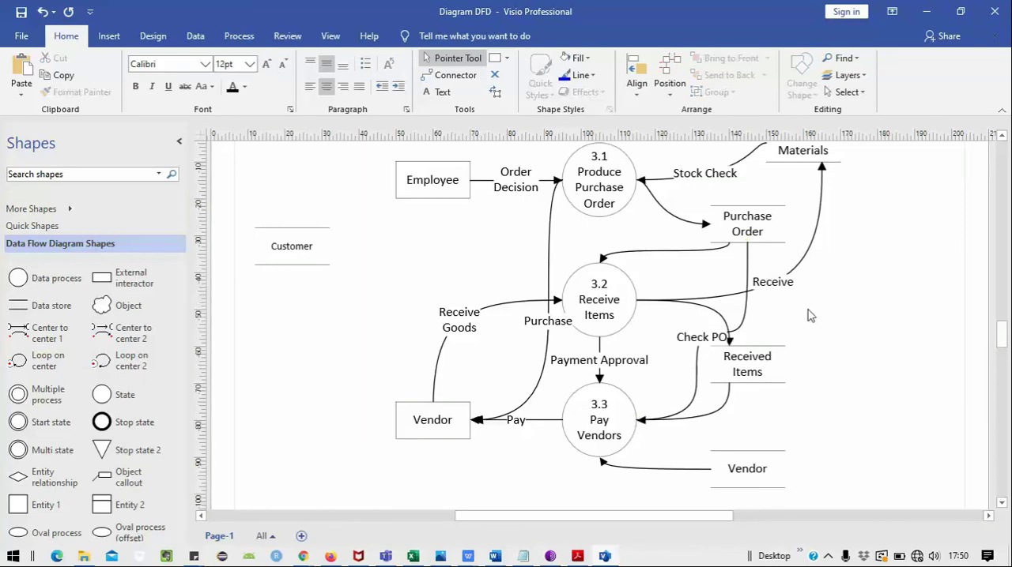
Step: Move the Received Items data store further right, clear of the Check PO connector and below Raw Materials
click(742, 320)
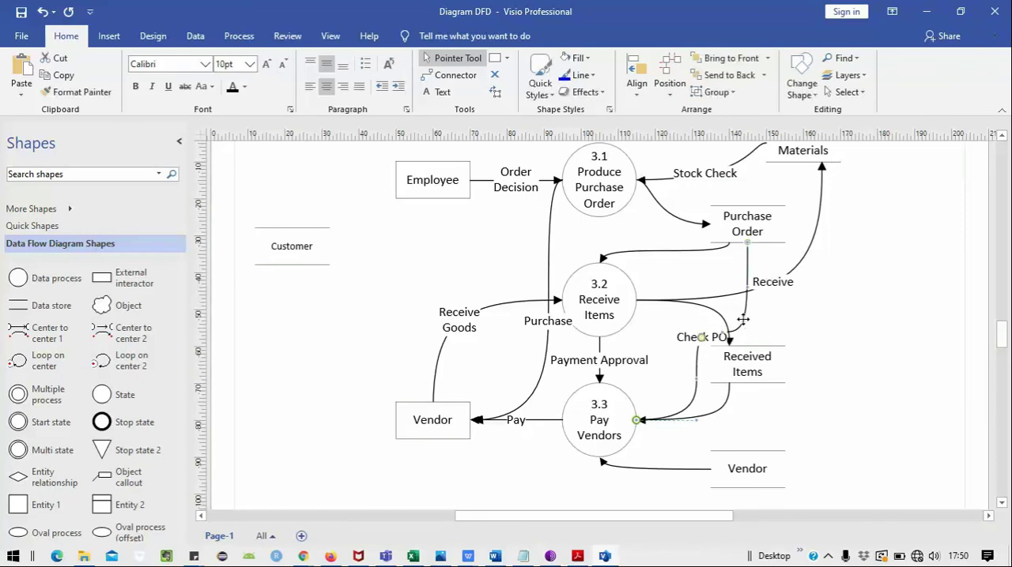
click(757, 365)
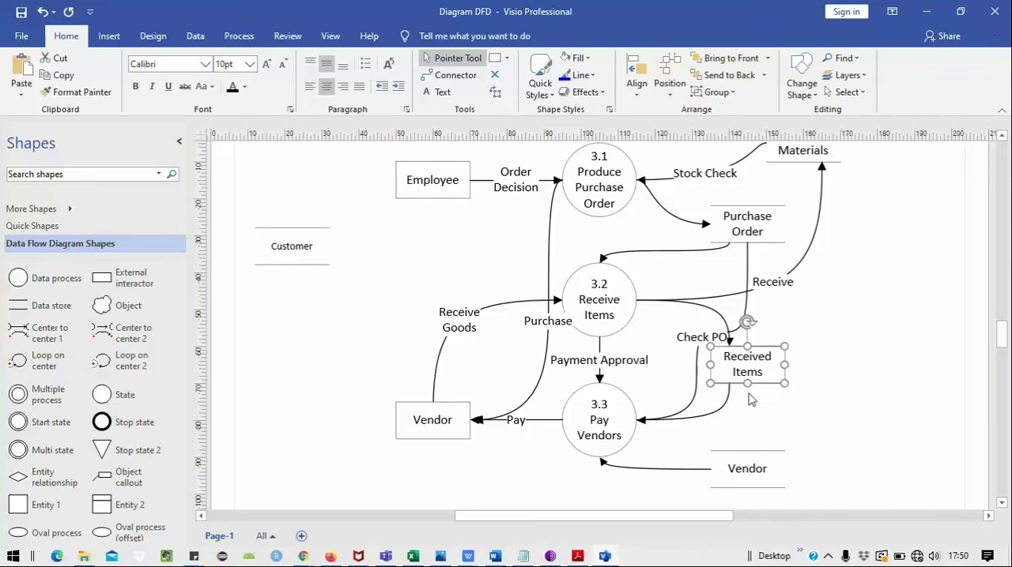
click(751, 399)
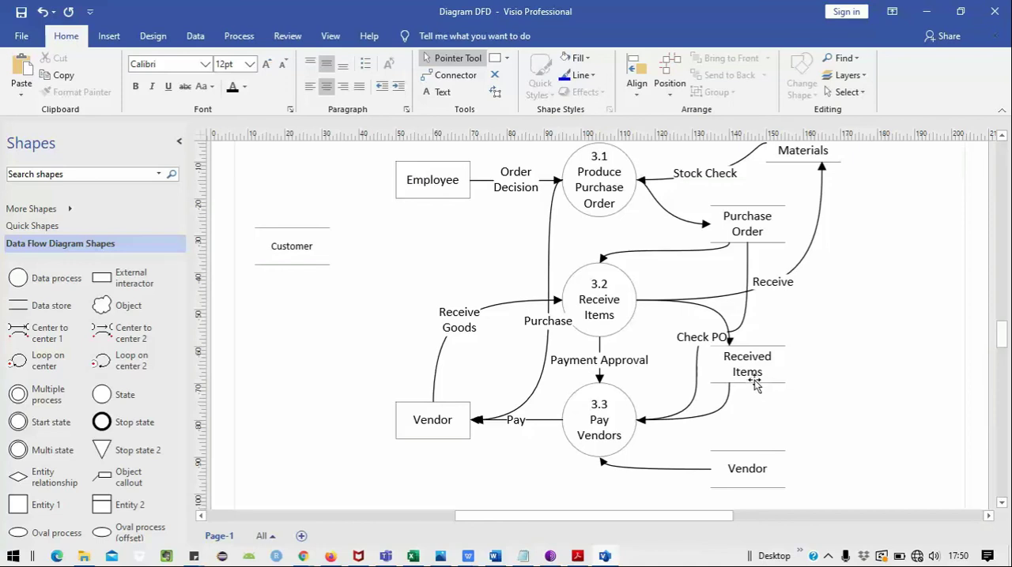
drag(751, 386, 861, 351)
click(877, 315)
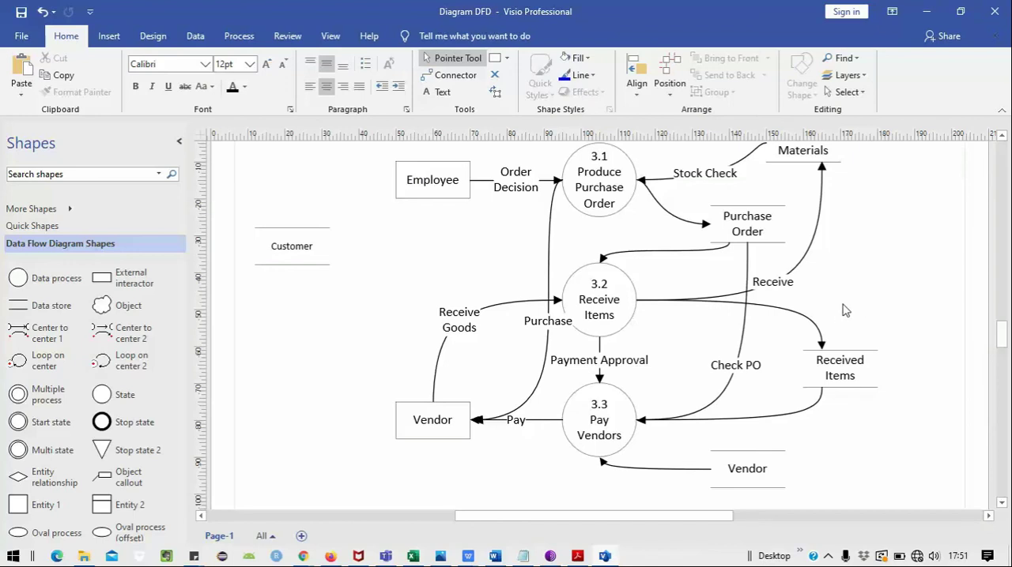
Step: Add a filled arrowhead to the Pay Vendors end of the Check PO connector
click(743, 319)
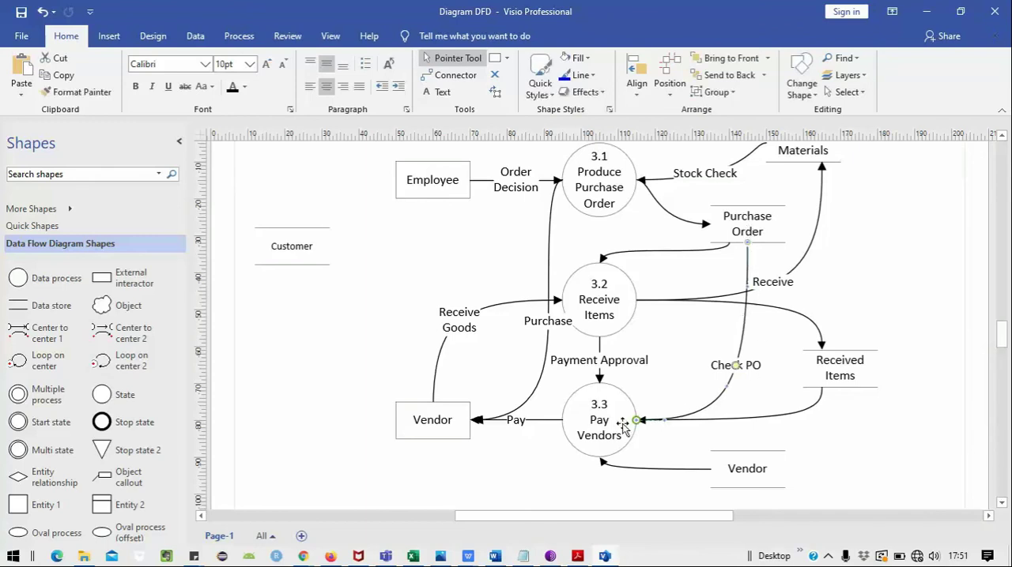
right_click(745, 342)
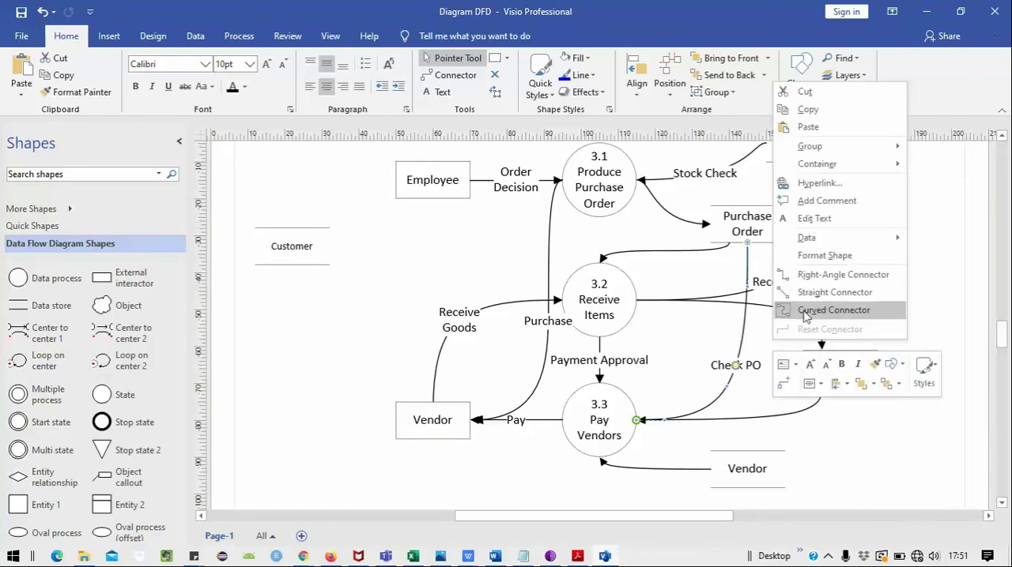
click(924, 371)
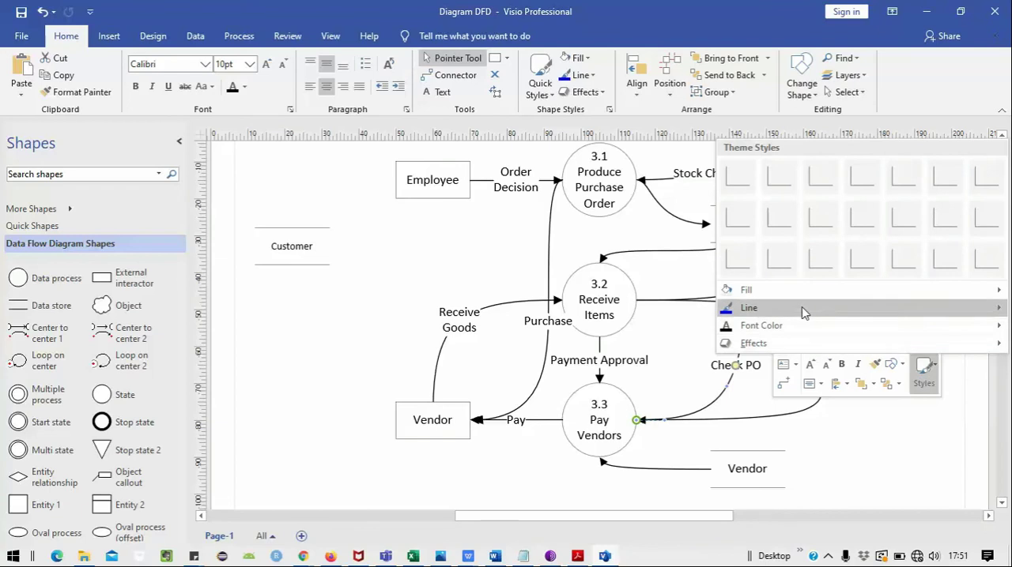
mouse_move(801, 308)
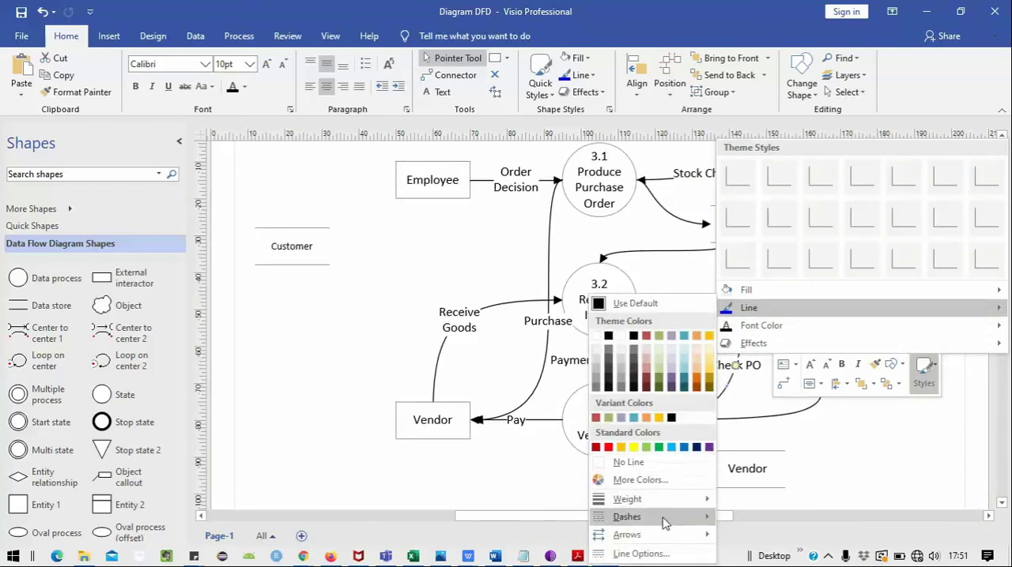
mouse_move(664, 538)
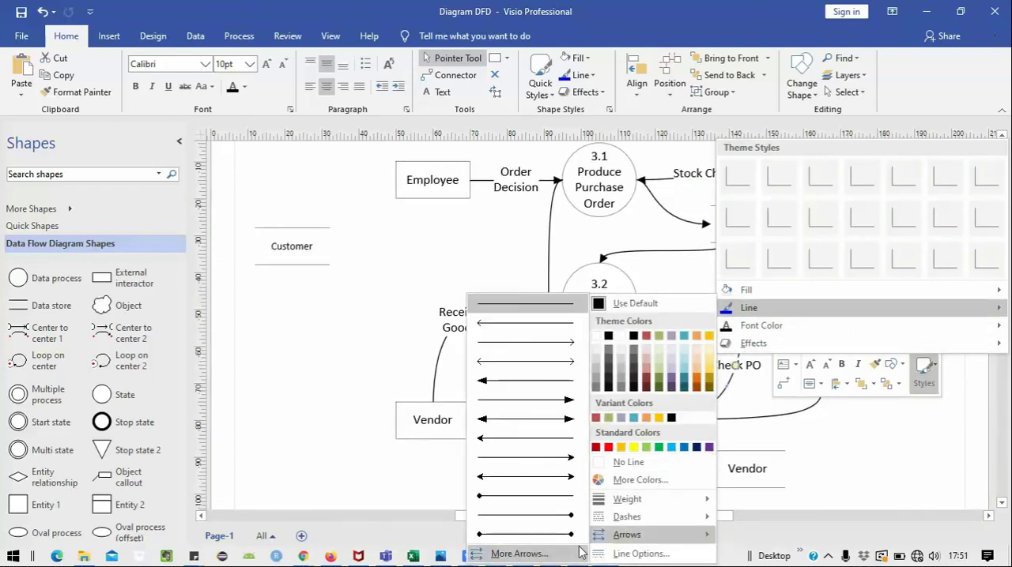
click(549, 400)
click(869, 284)
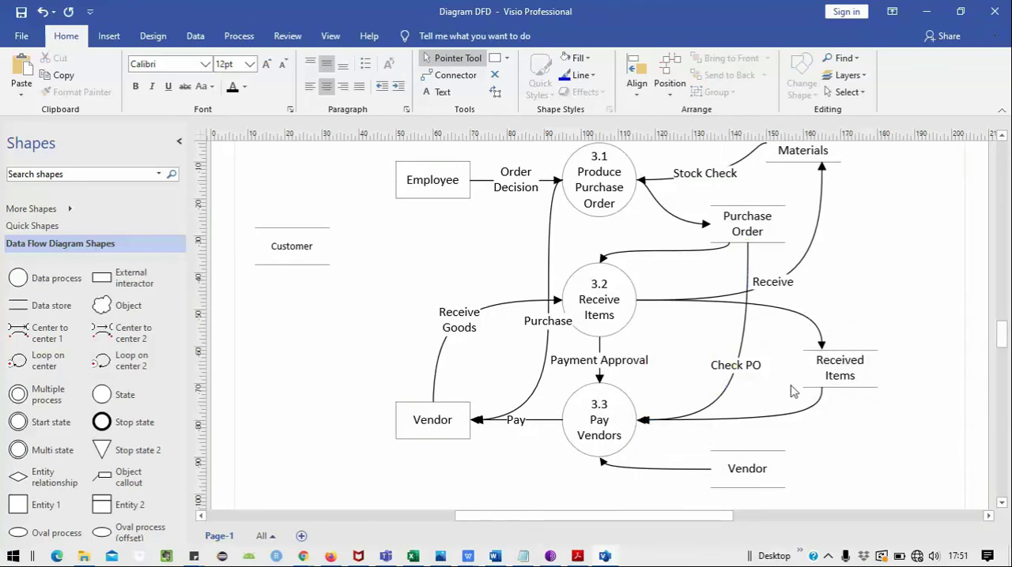
Step: Label the flow from Received Items to Pay Vendors "Query" and the flow from Receive Items to Received Items "Insert"
double_click(763, 421)
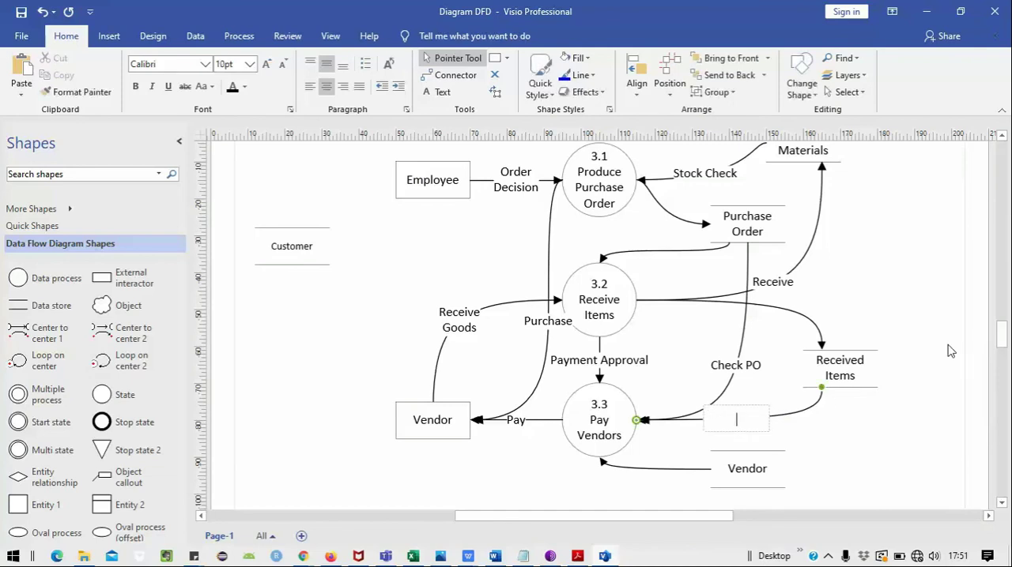
text(Query)
click(892, 264)
double_click(799, 314)
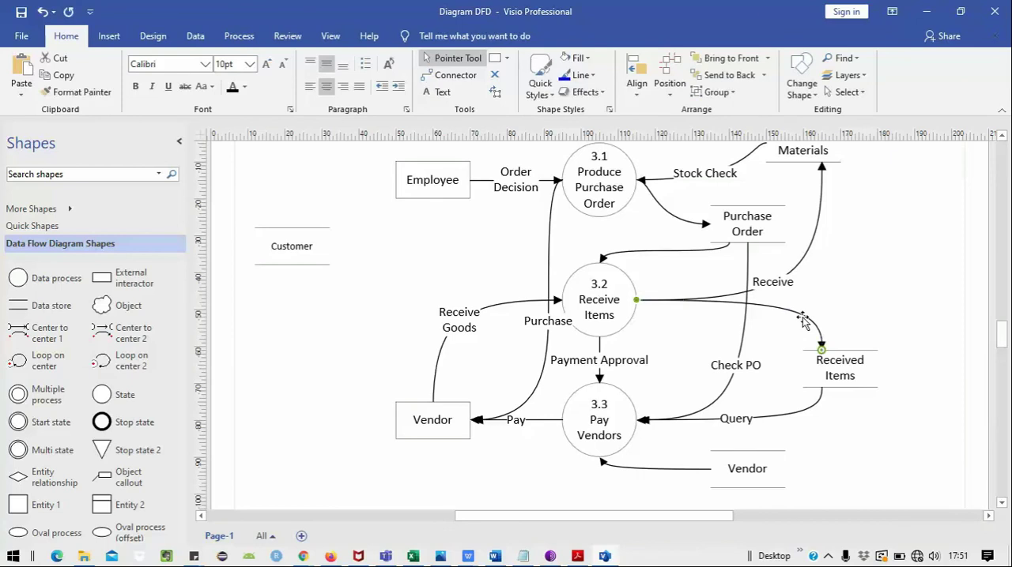
text(Insert)
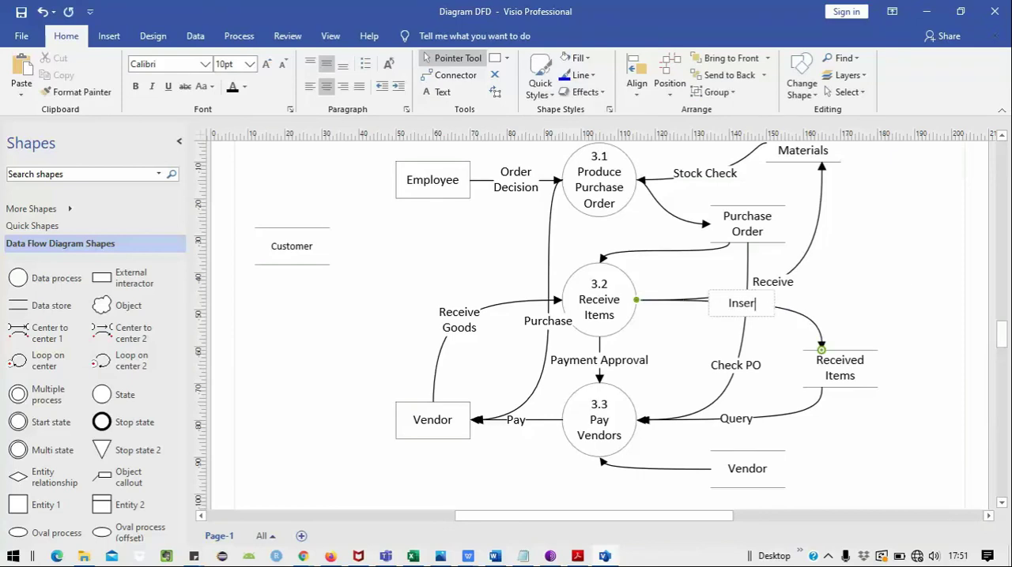
click(853, 241)
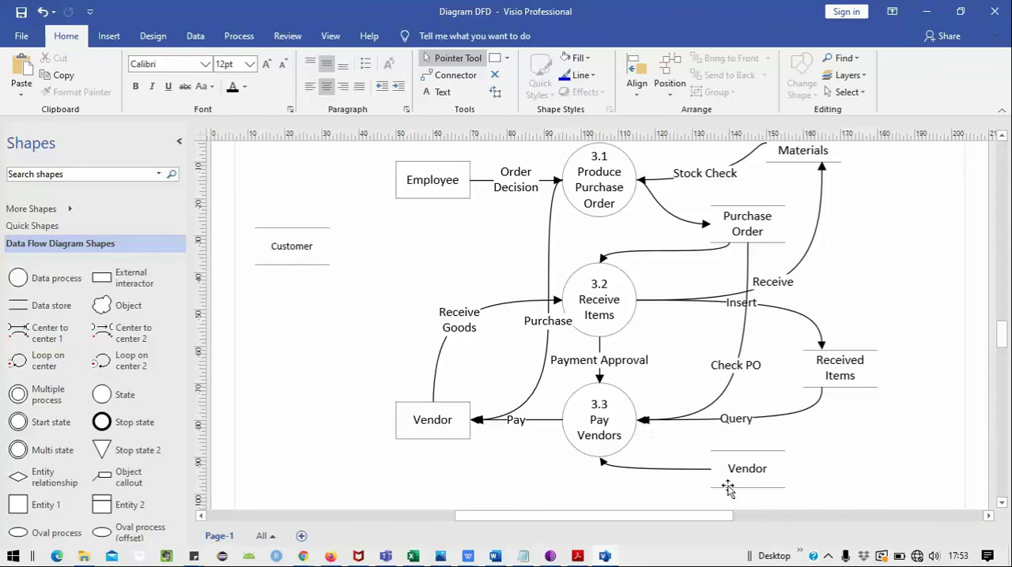
Step: Label the flow from the Vendor data store to the 3.3 Pay Vendors process "Query"
double_click(675, 470)
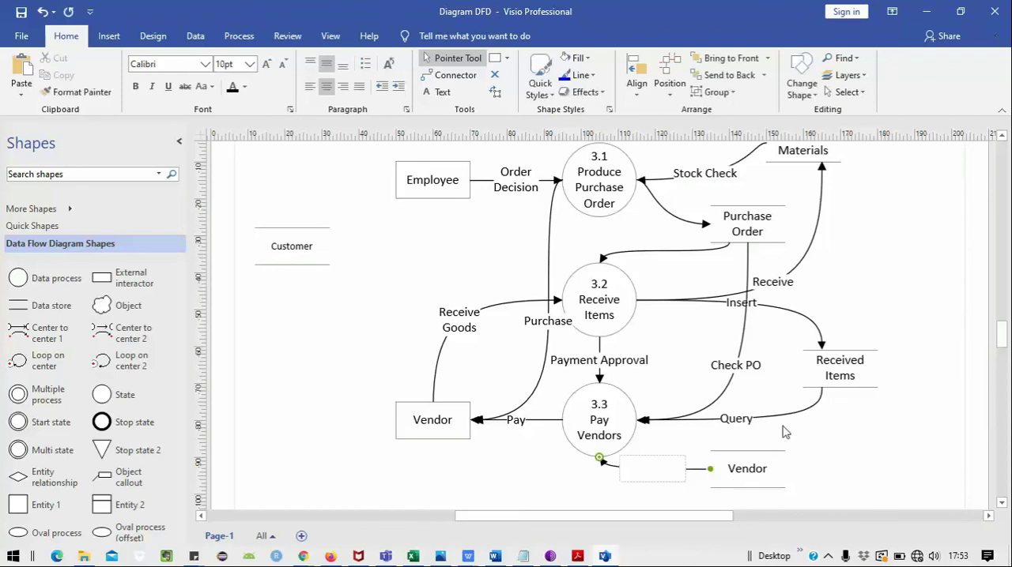
text(Query)
click(816, 438)
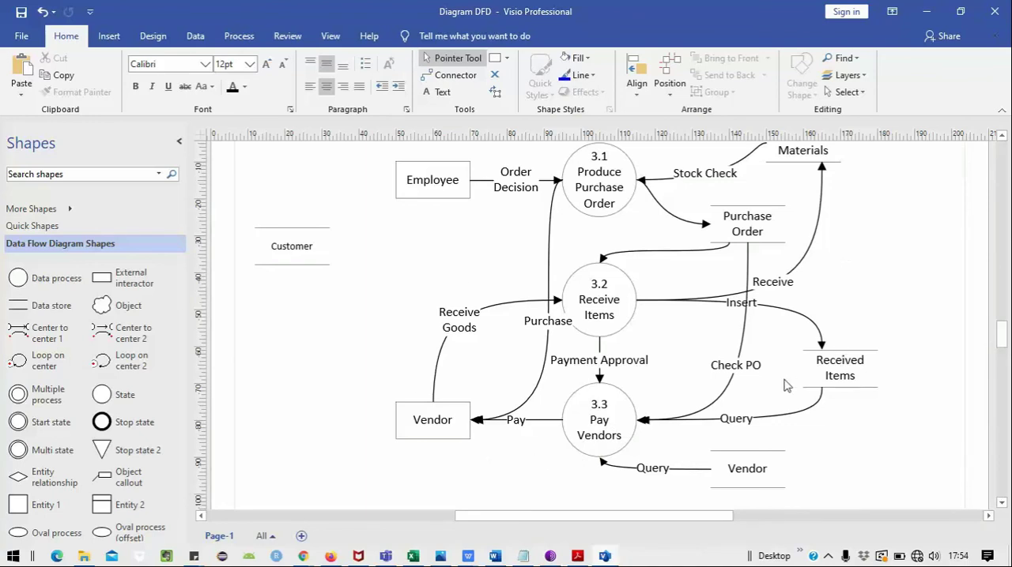
scroll(786, 385, up, 1)
scroll(787, 385, down, 1)
scroll(804, 352, up, 1)
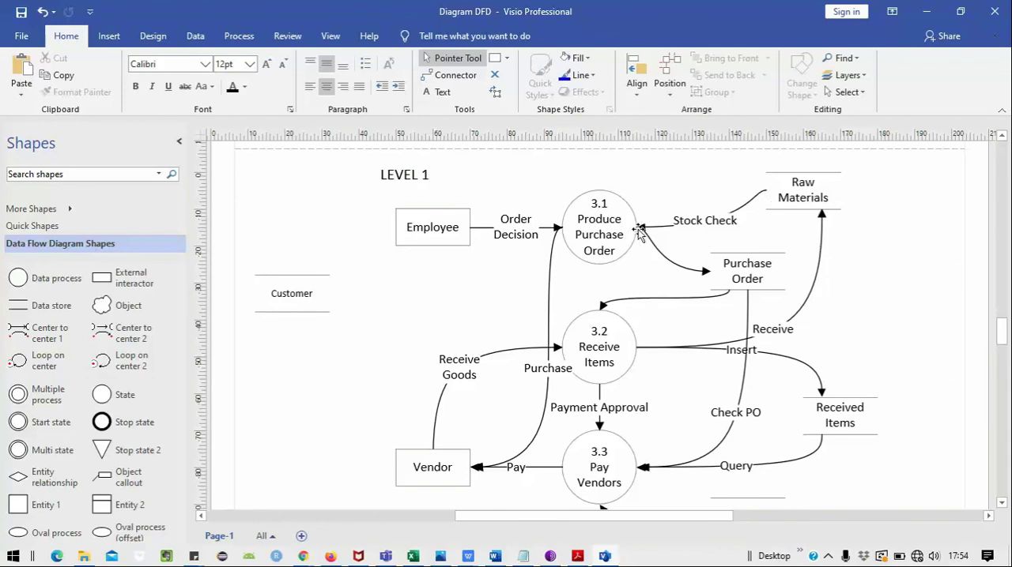
scroll(678, 320, down, 2)
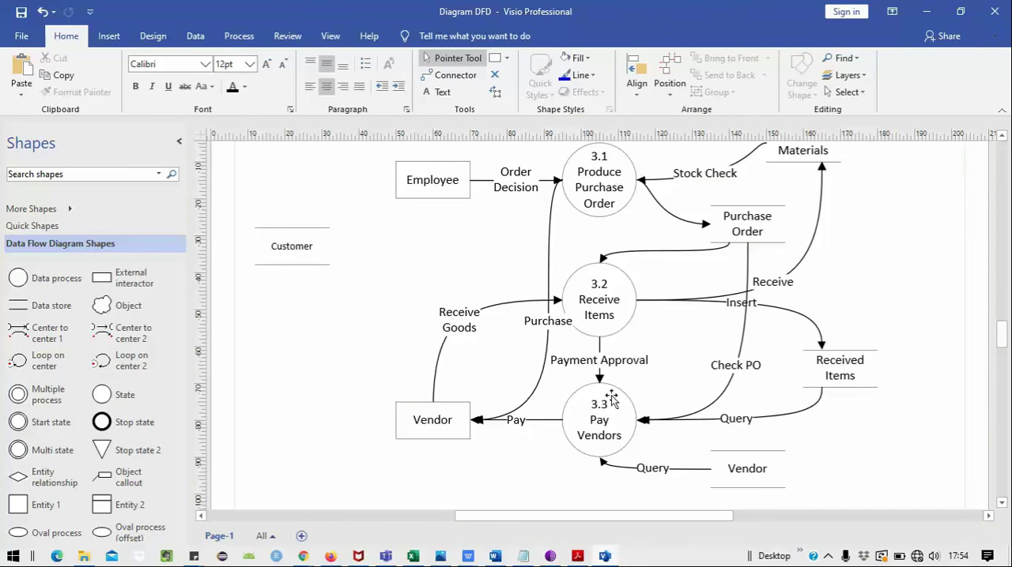
scroll(846, 362, up, 2)
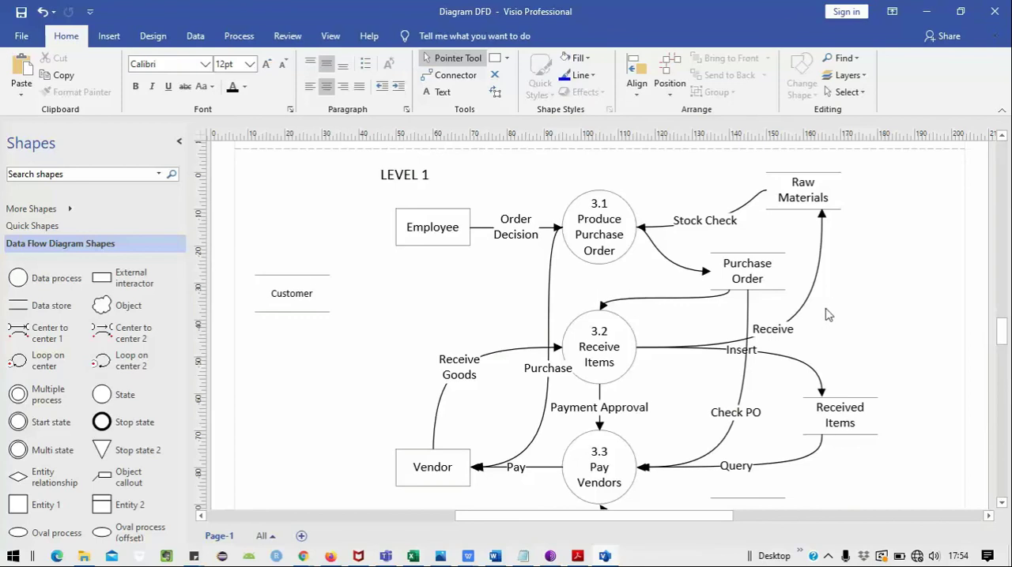
scroll(833, 330, down, 1)
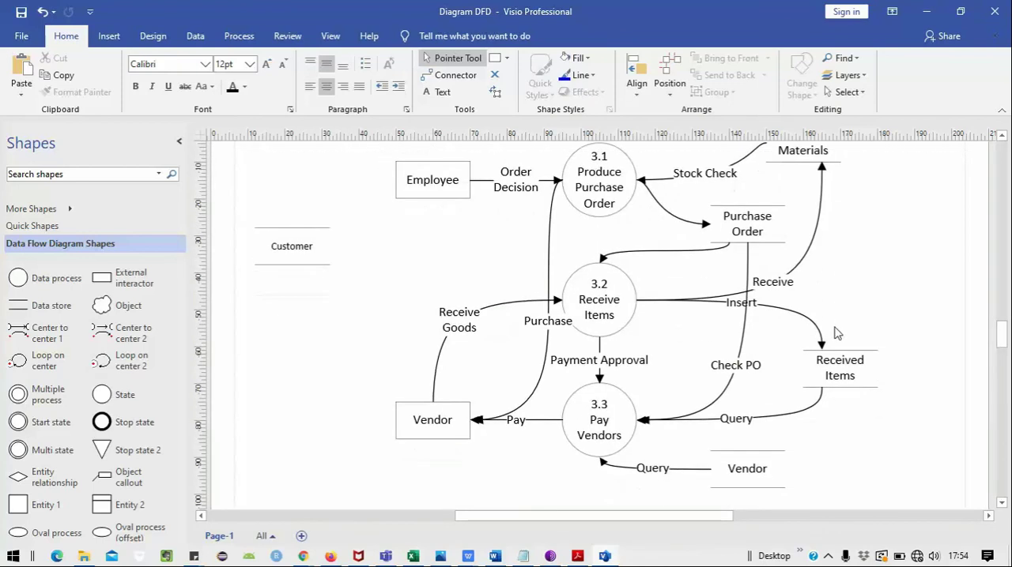